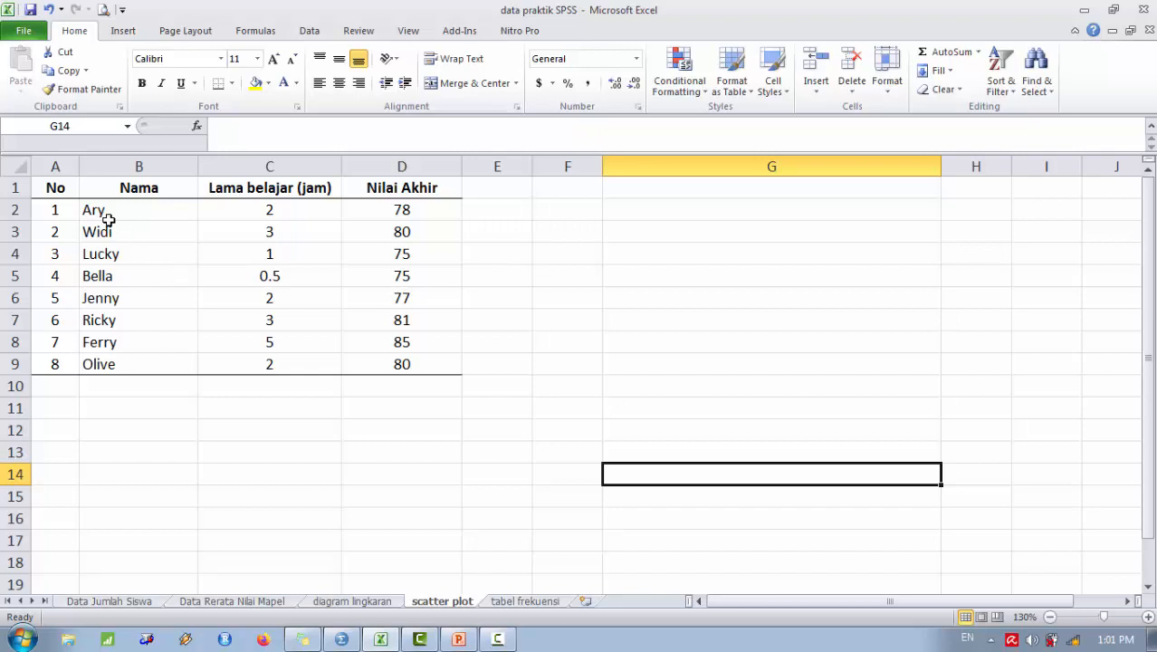
# Copy the names, study hours and final scores in B2:D9 and paste them into the first cell of the SPSS Data Editor
pyautogui.moveTo(106, 222); pyautogui.dragTo(398, 363)
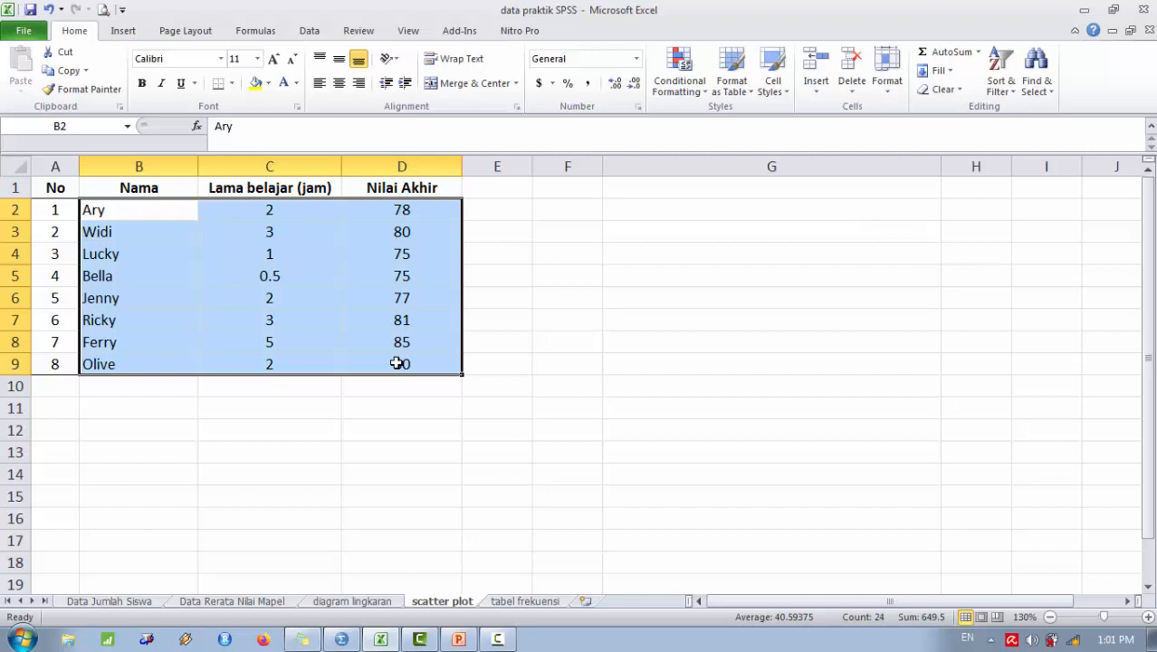
pyautogui.hotkey('ctrl', 'c')
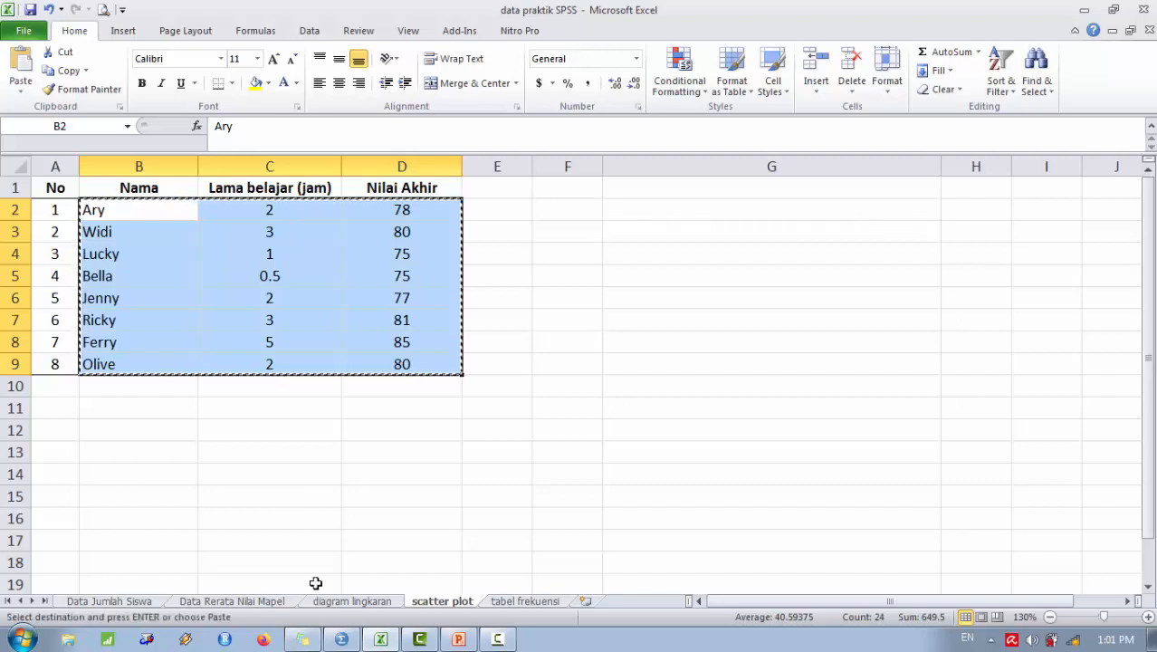
pyautogui.click(340, 641)
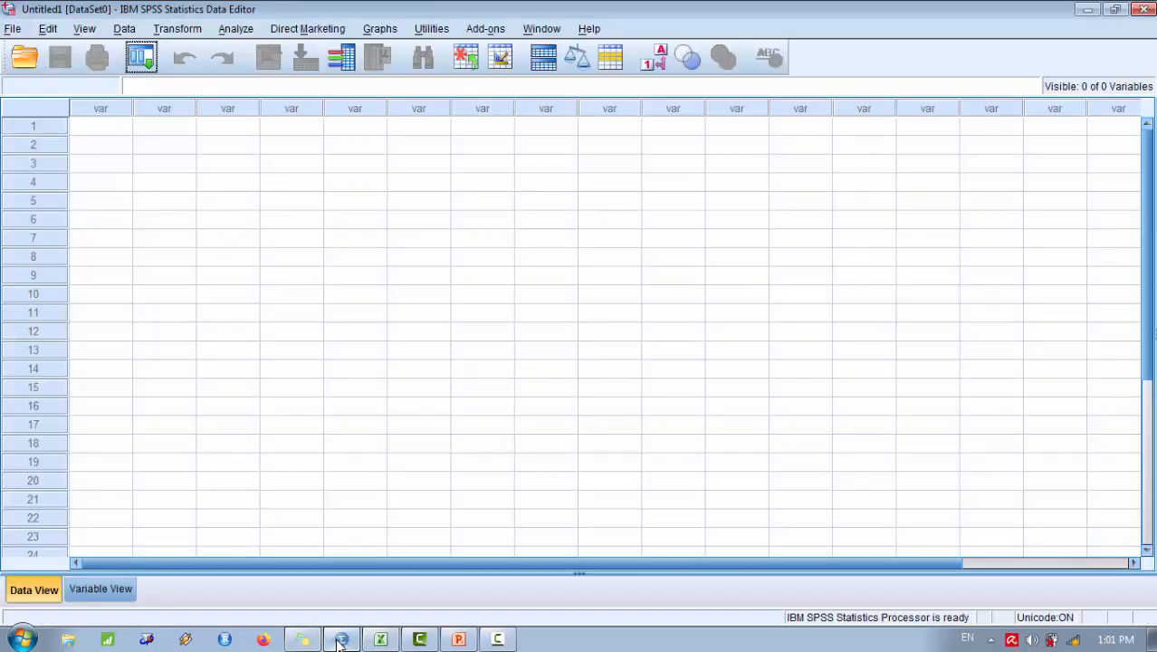
pyautogui.click(97, 131)
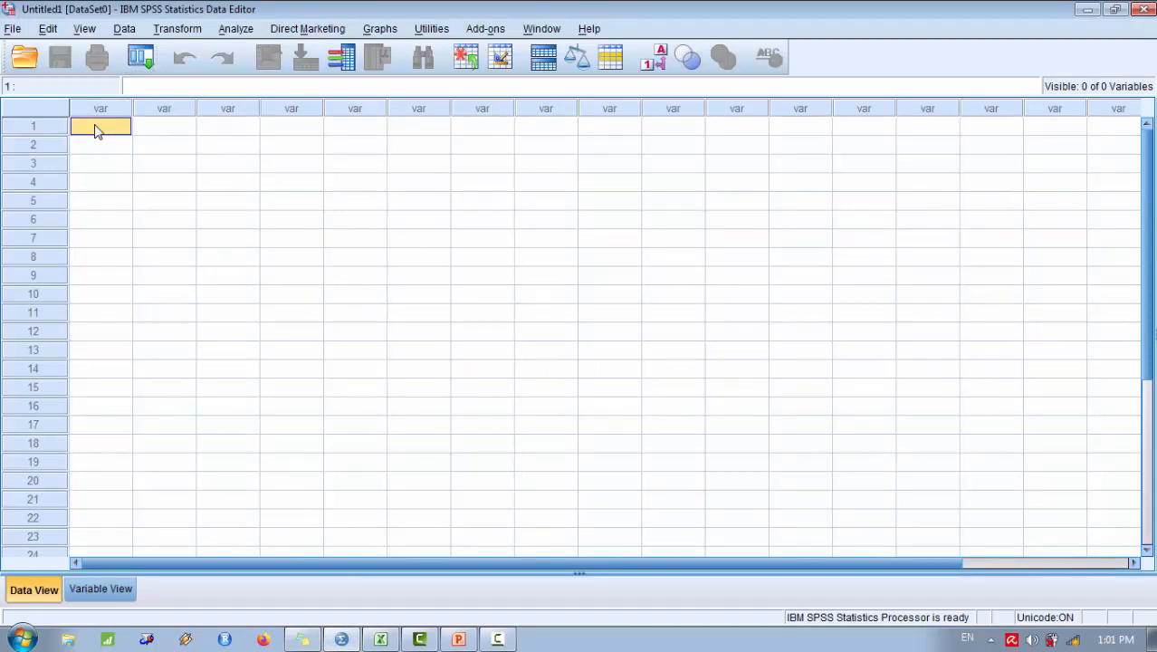
pyautogui.rightClick(97, 131)
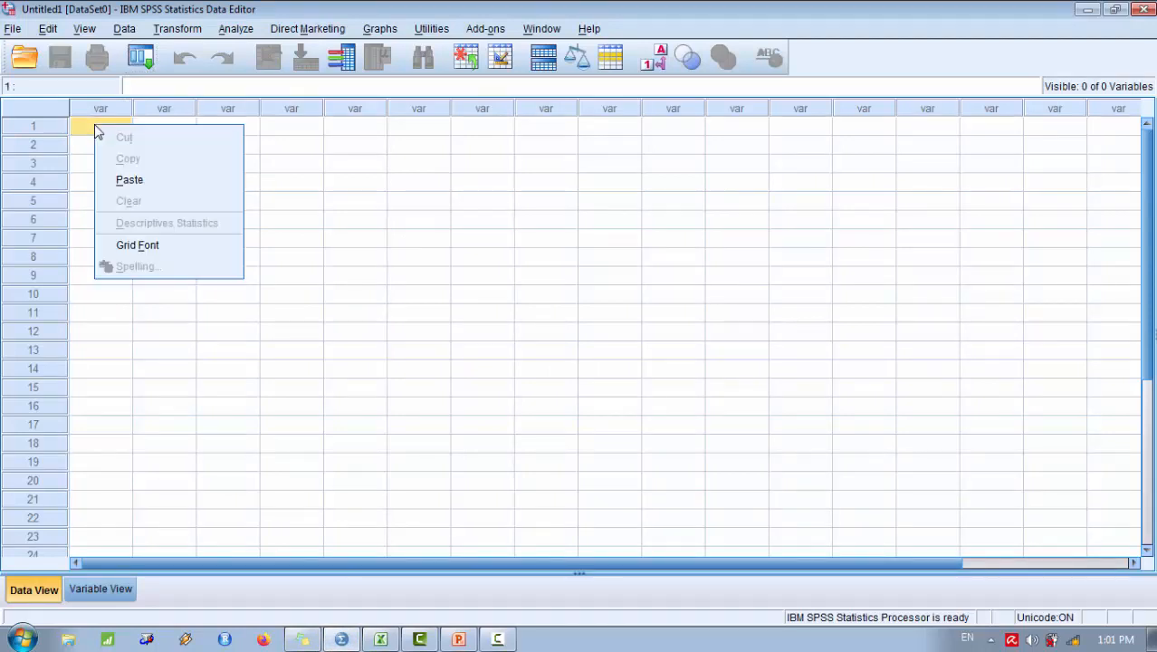
pyautogui.click(145, 186)
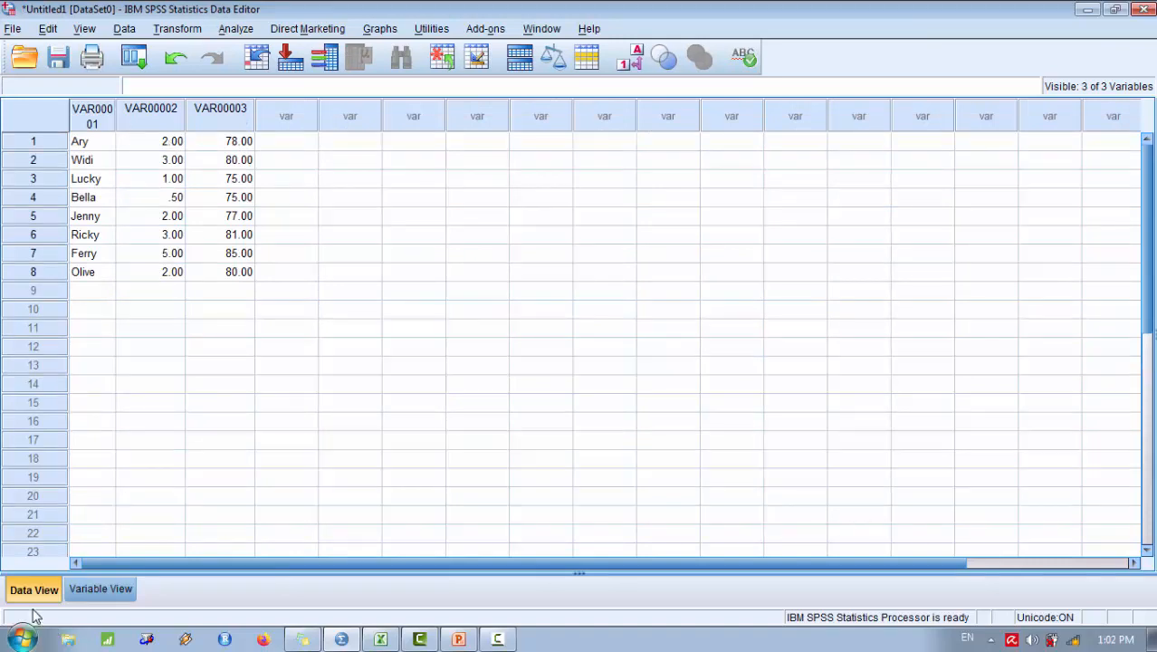
# Rename the three variables as Nama, Lama_belajar and Nilai_akhir in the variable view
pyautogui.click(82, 590)
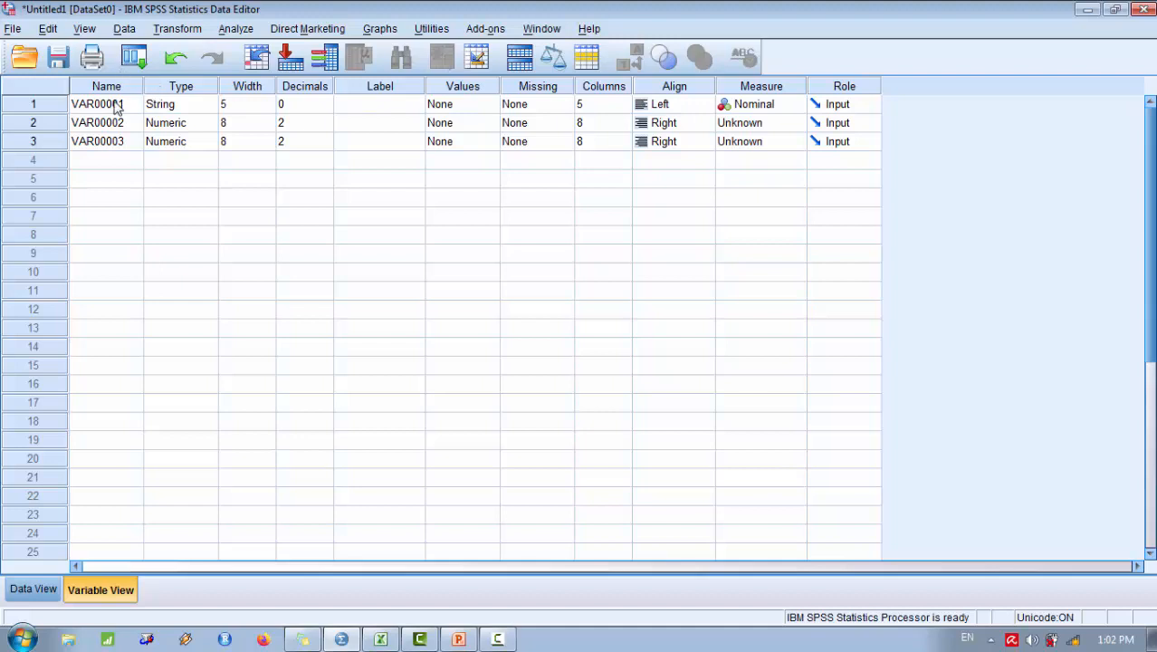
pyautogui.click(115, 105)
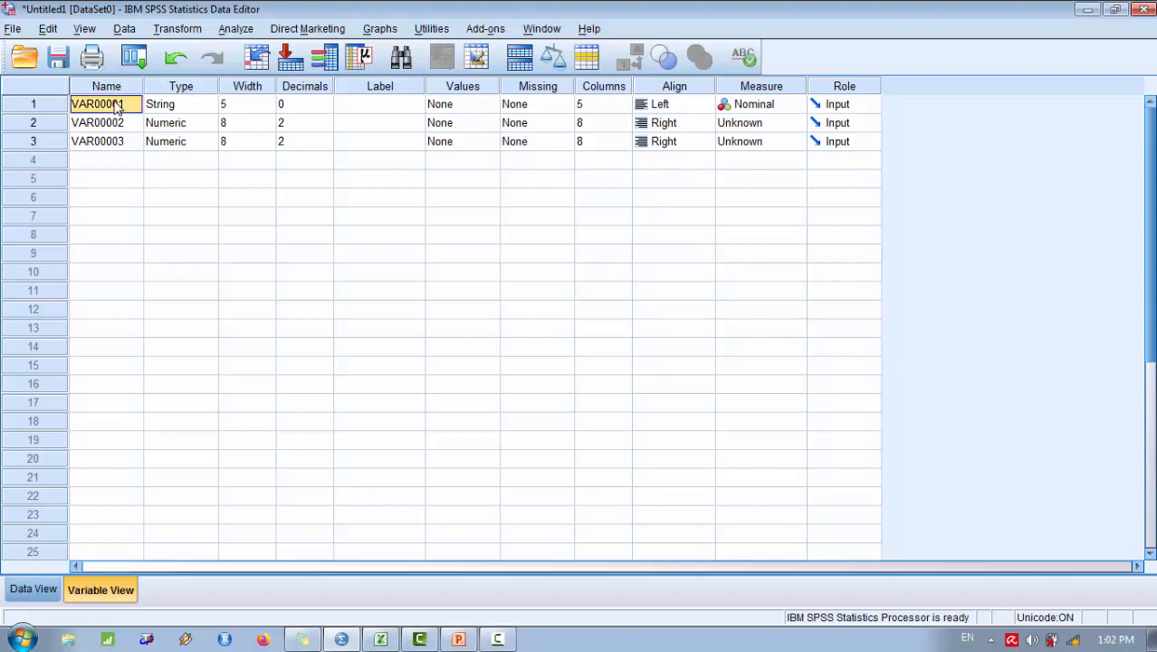
pyautogui.write('Nama')
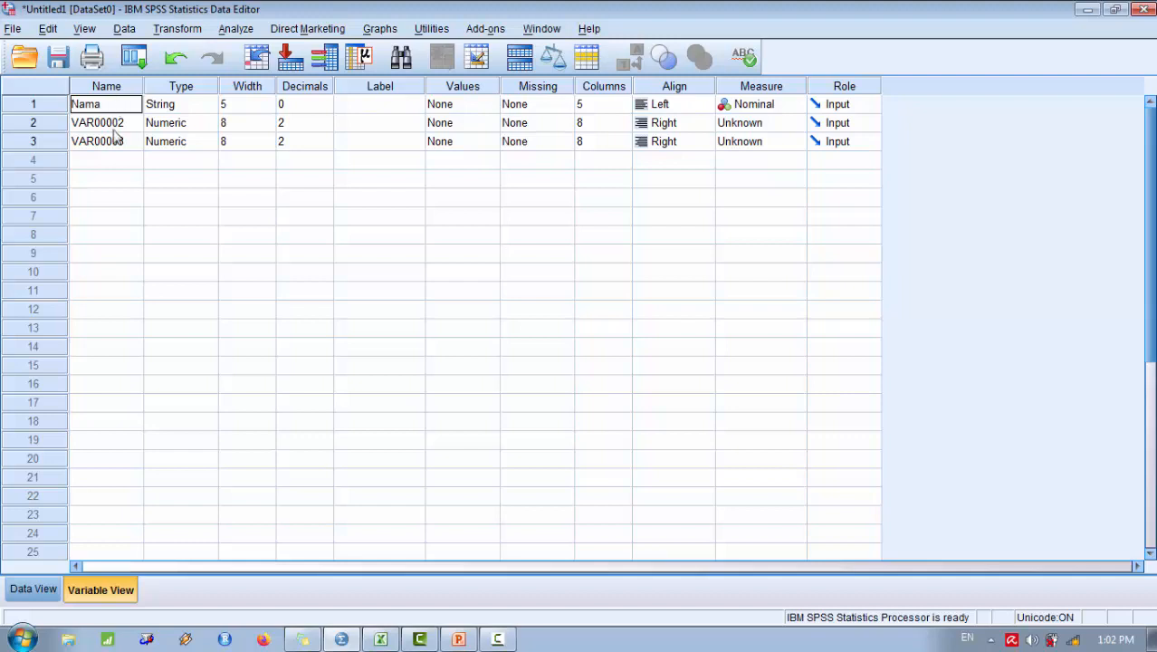
pyautogui.click(116, 129)
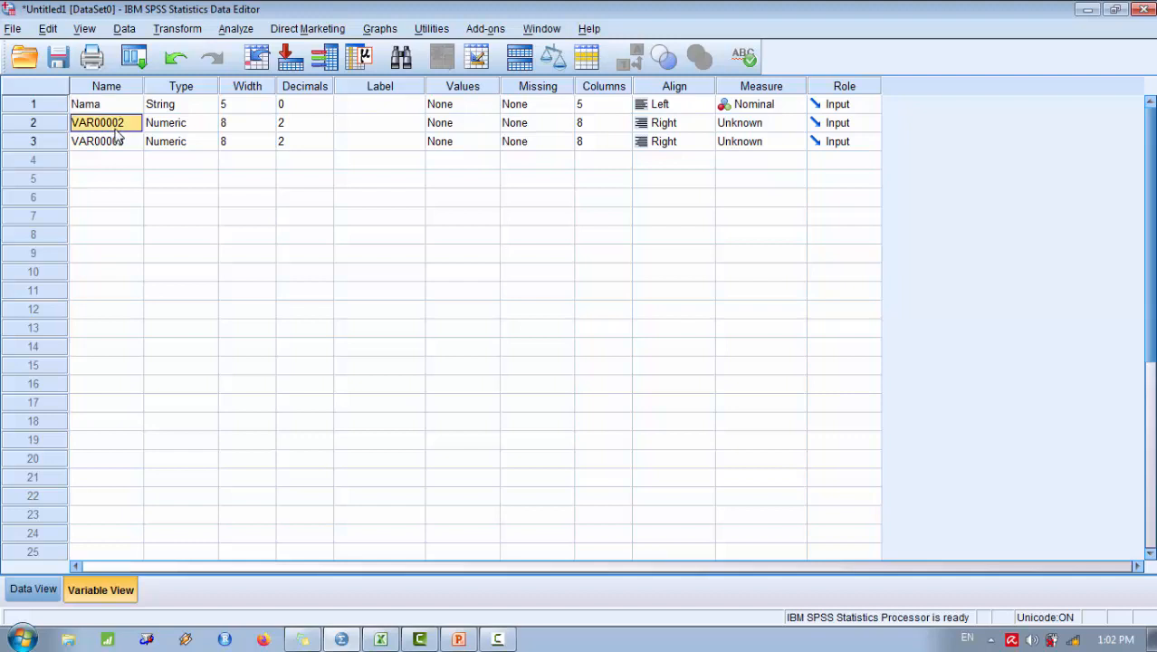
pyautogui.write('Lama_b')
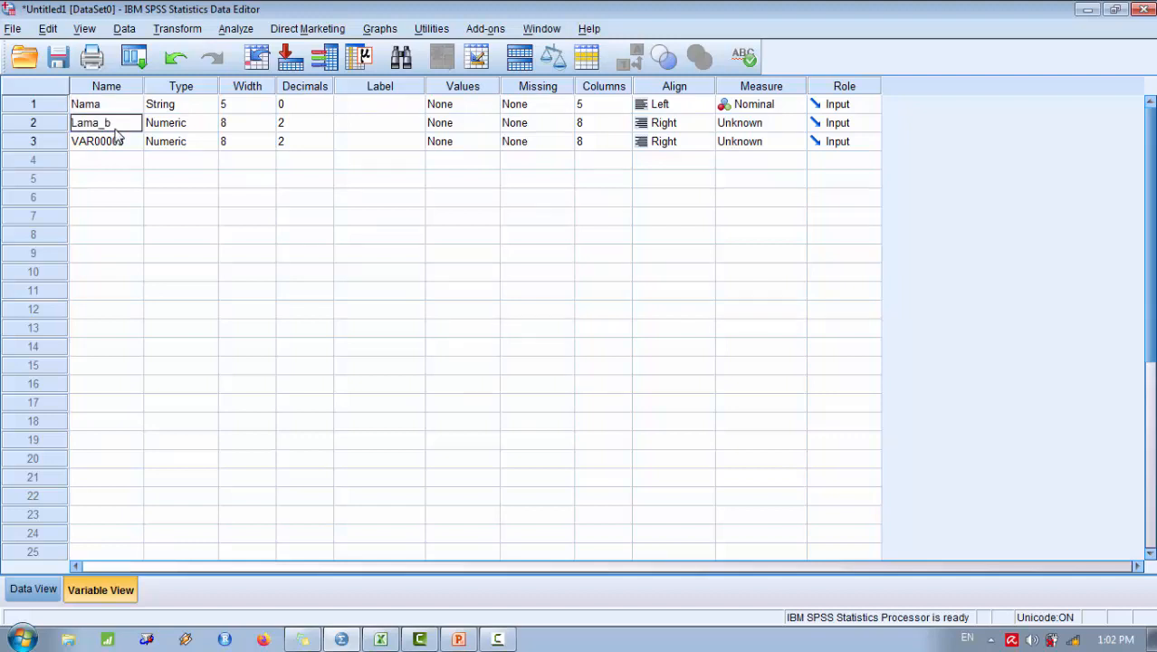
pyautogui.write('elajar')
pyautogui.click(116, 145)
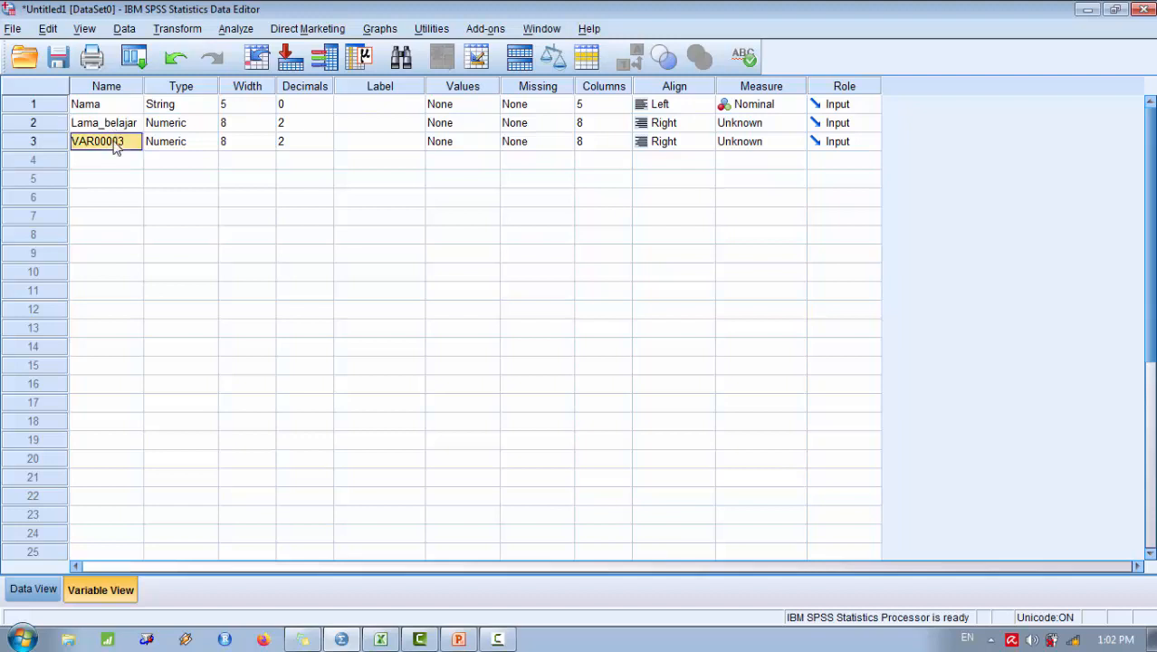
pyautogui.write('Nilai')
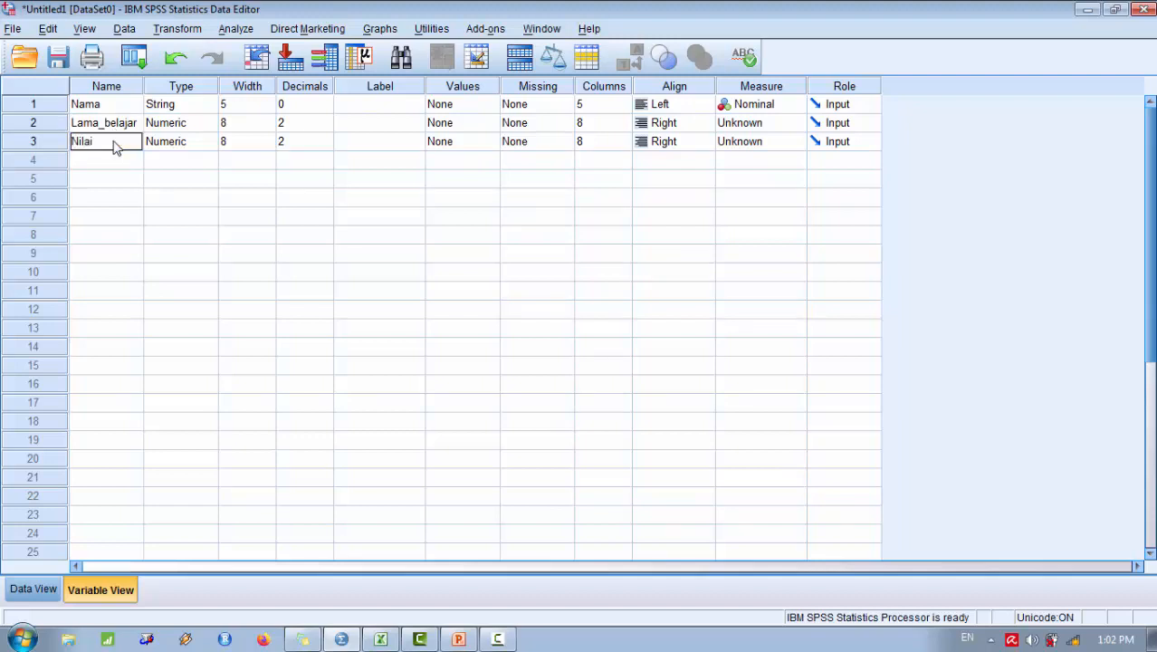
pyautogui.write('_akhir')
# Set the decimals to 1 for Lama_belajar and 0 for Nilai_akhir
pyautogui.click(287, 122)
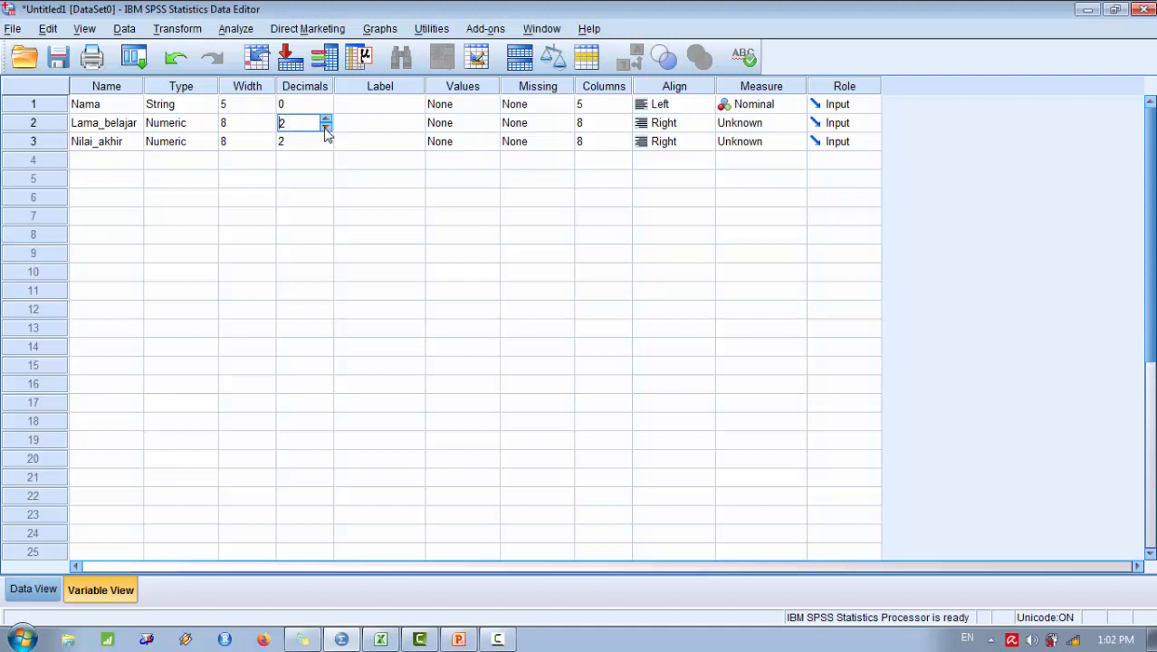
pyautogui.click(326, 127)
pyautogui.click(287, 146)
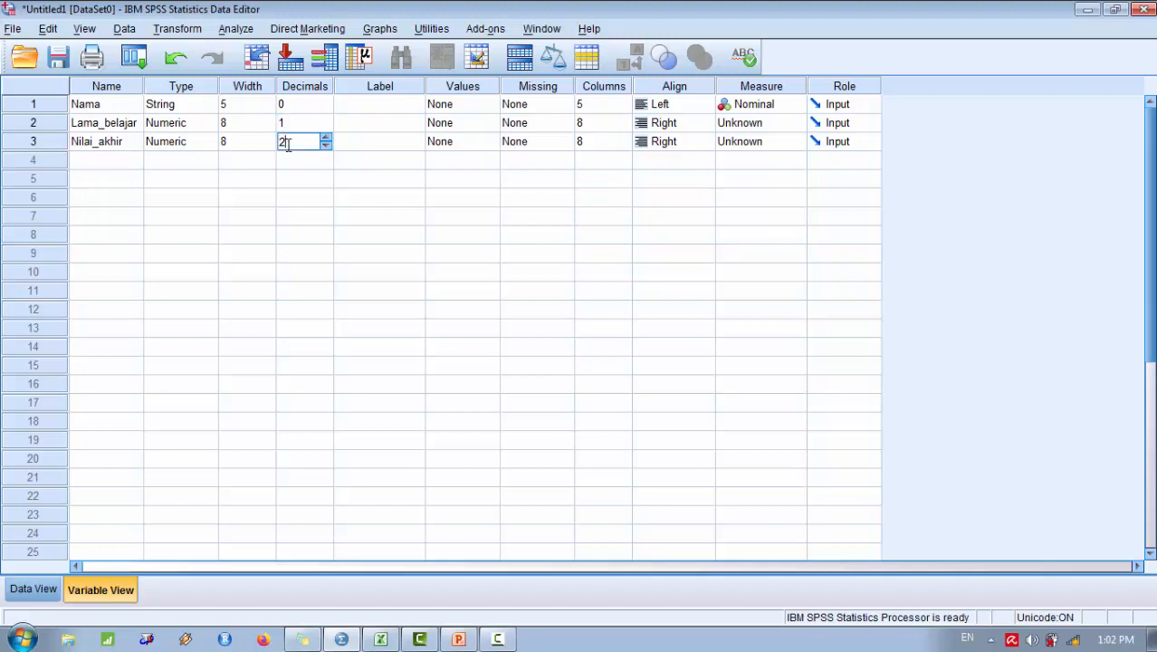
pyautogui.click(326, 146)
pyautogui.click(326, 146)
# Set the measurement level of Lama_belajar and Nilai_akhir to Scale
pyautogui.click(754, 127)
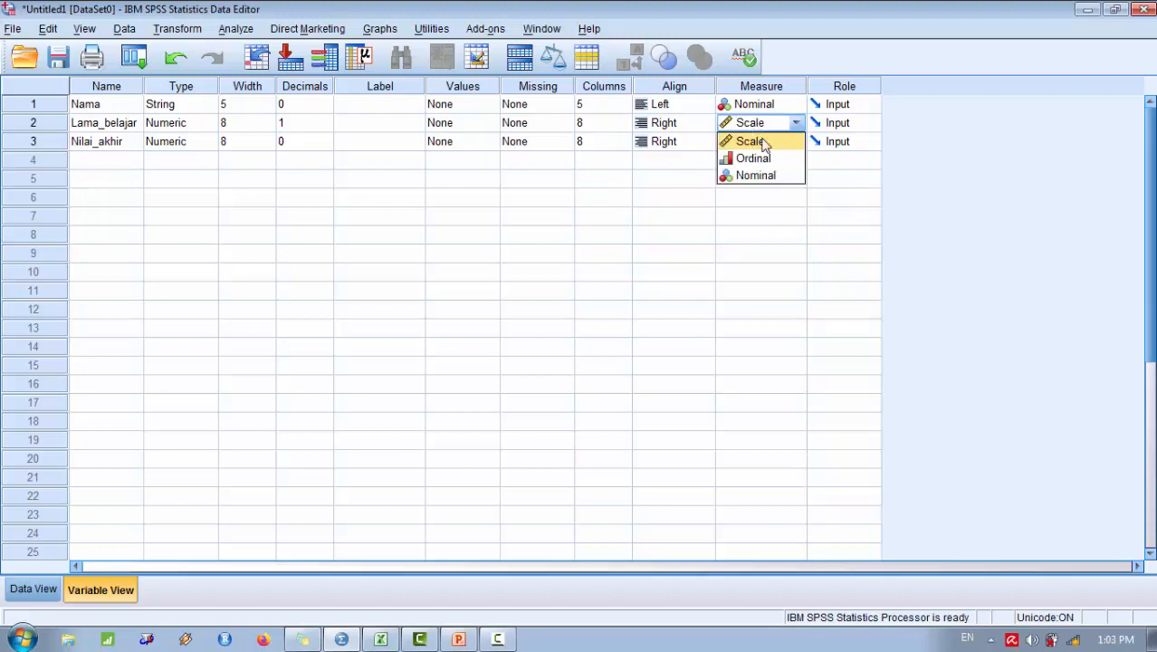
pyautogui.click(765, 142)
pyautogui.click(763, 143)
pyautogui.click(751, 161)
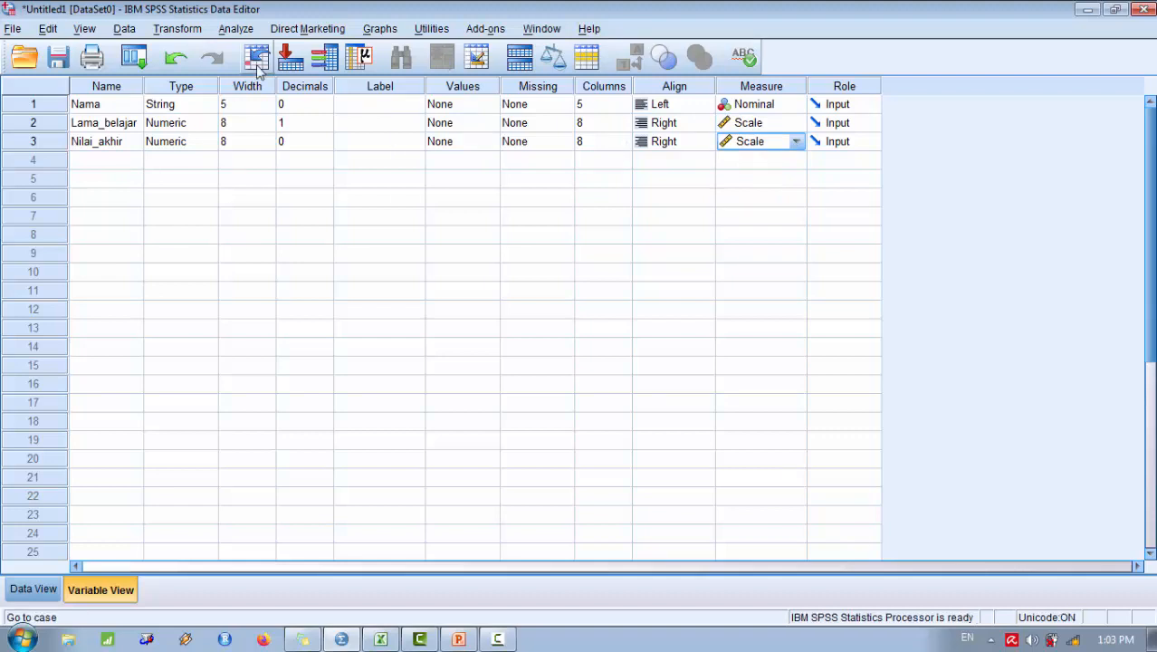
# Switch to the data view, widen the Lama_belajar column slightly and narrow it back to its former width
pyautogui.click(27, 598)
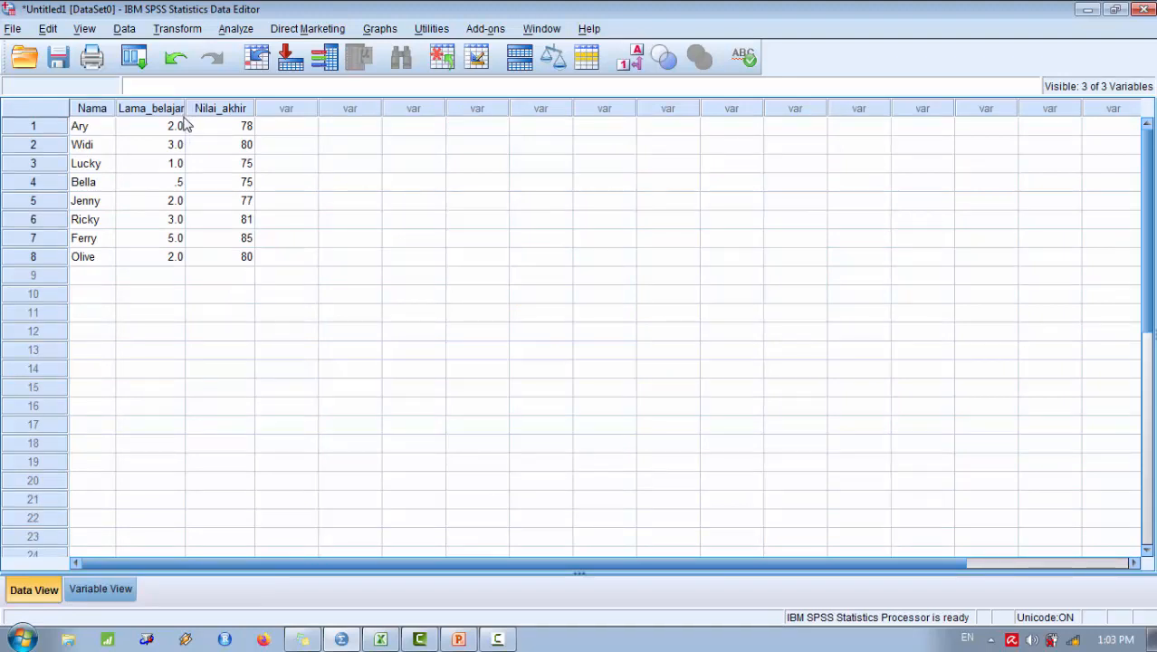
pyautogui.moveTo(186, 109); pyautogui.dragTo(200, 115)
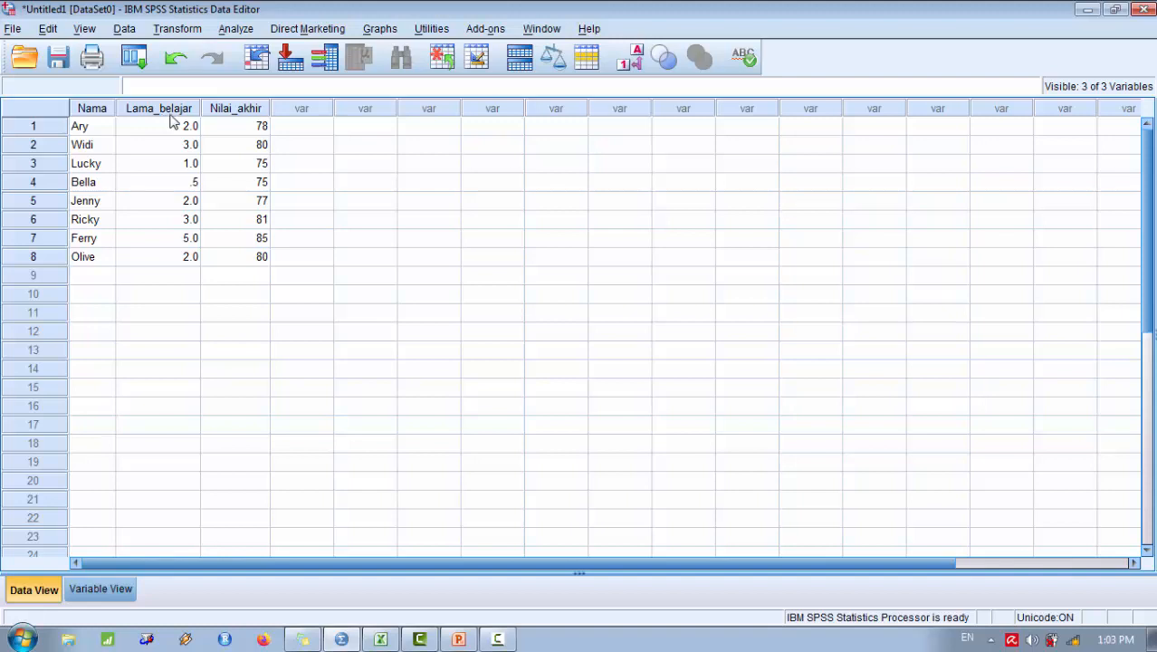
pyautogui.moveTo(200, 109); pyautogui.dragTo(186, 110)
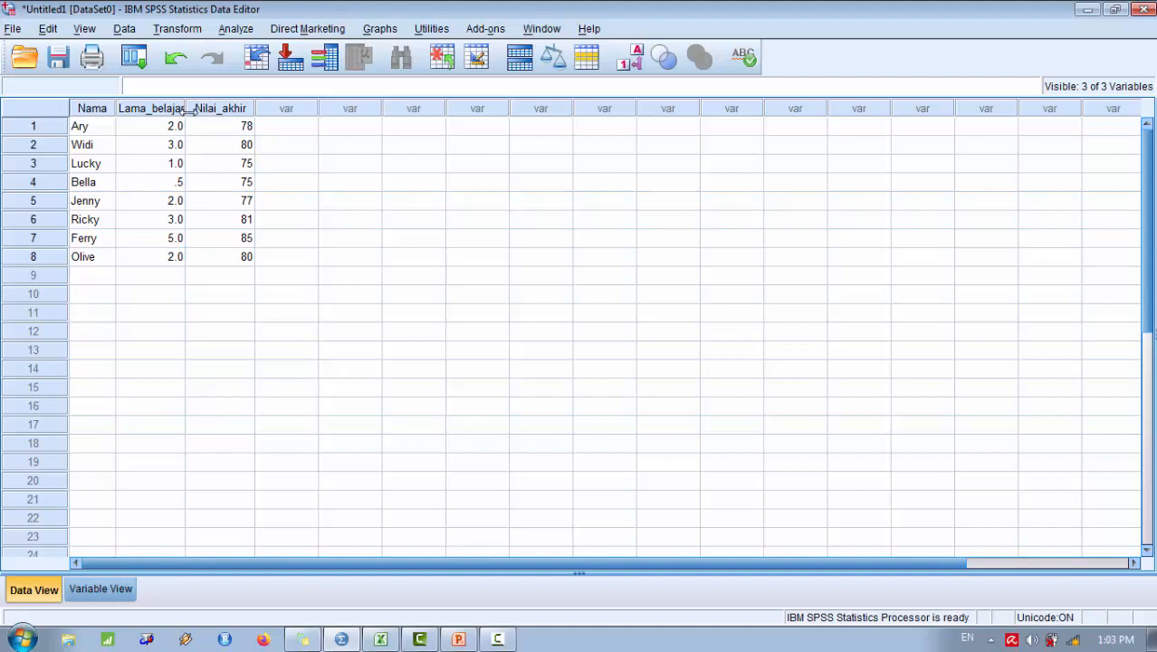
# Start a One-Sample T Test under Compare Means with Nilai_akhir as the test variable
pyautogui.click(235, 30)
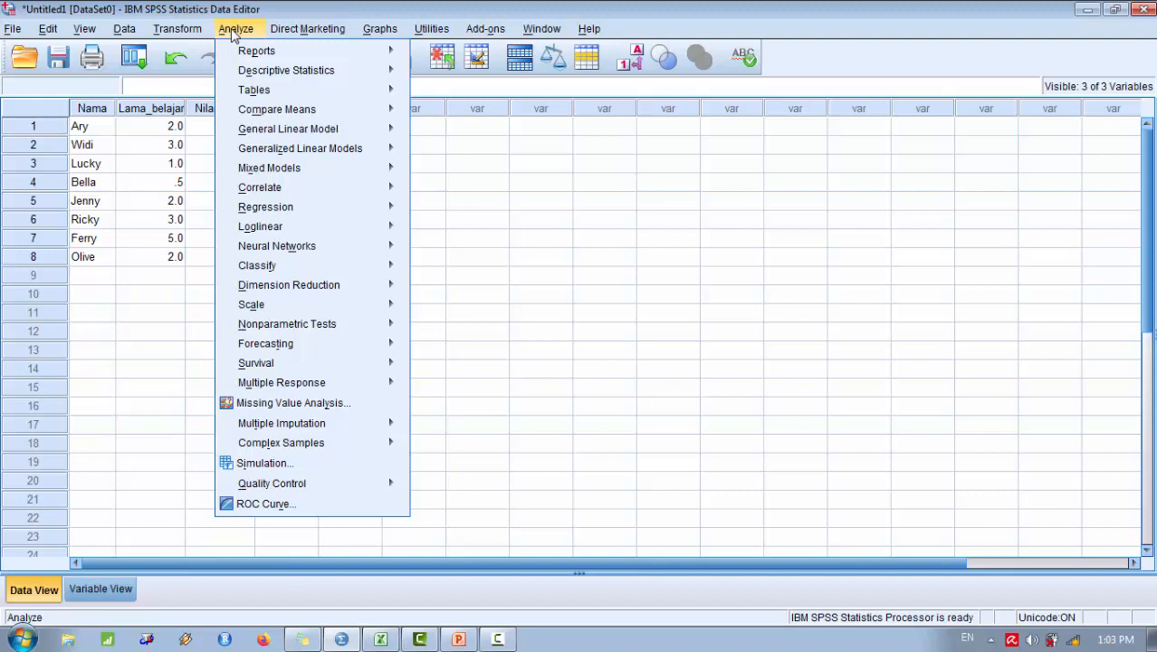
pyautogui.moveTo(266, 111)
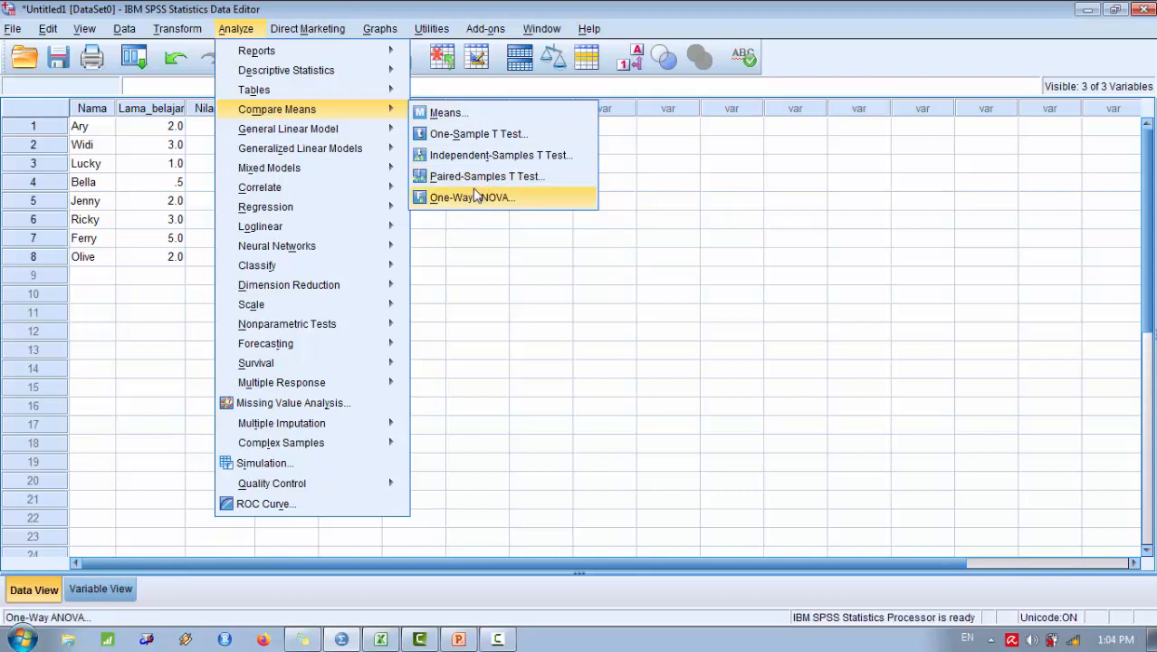
pyautogui.click(514, 136)
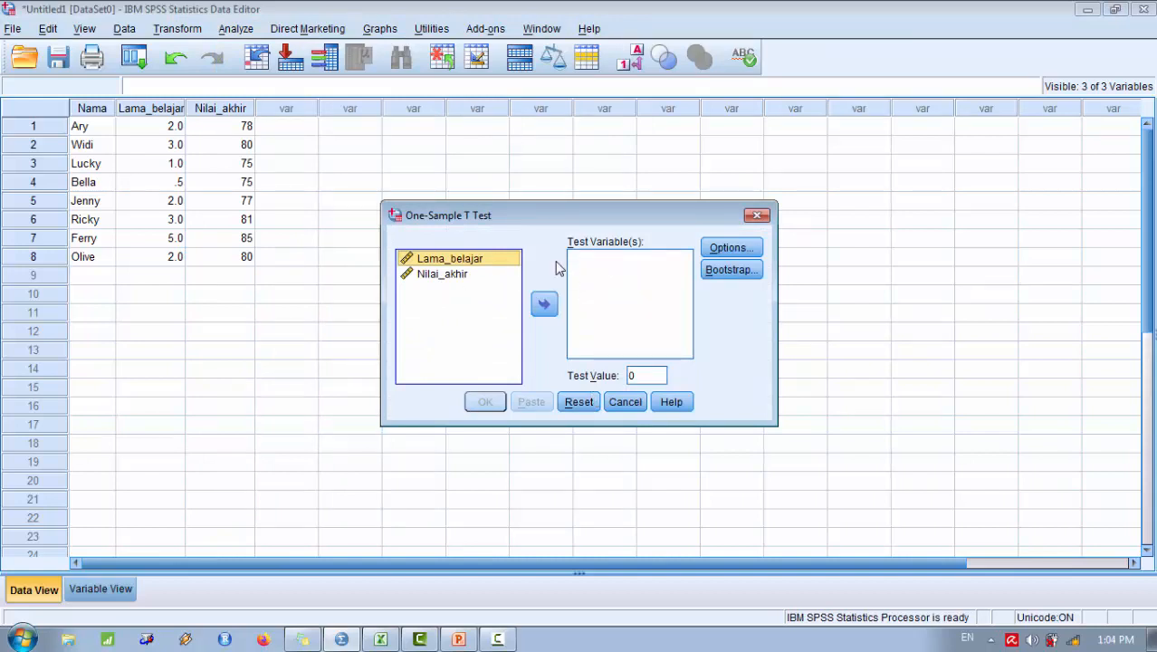
pyautogui.click(518, 262)
pyautogui.click(452, 274)
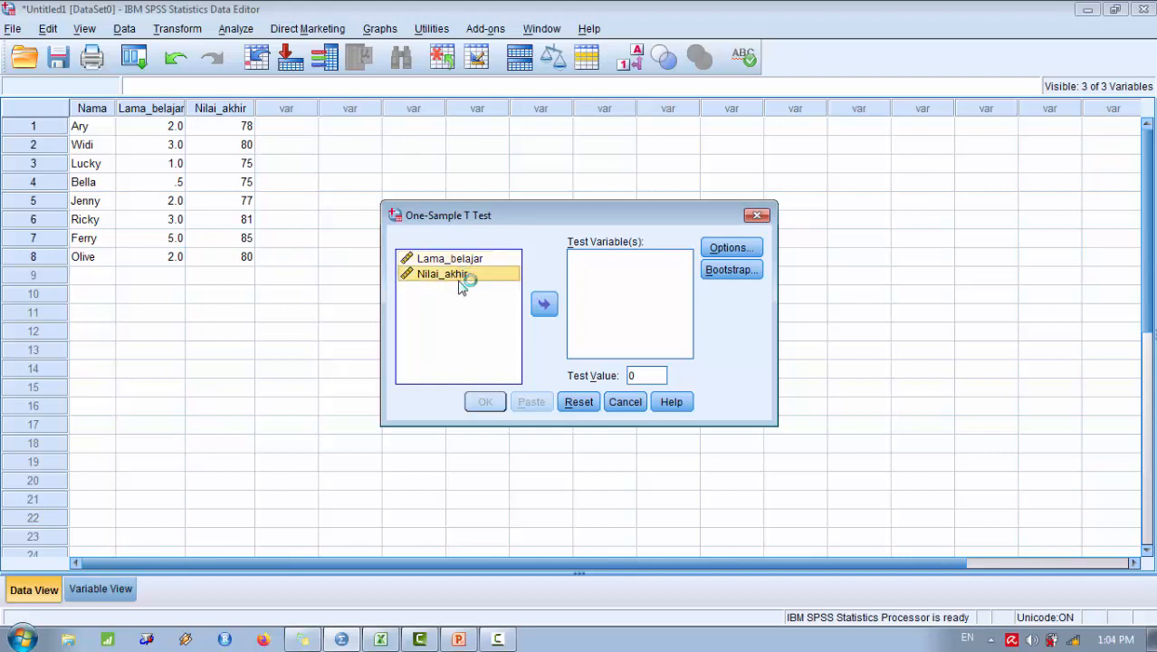
pyautogui.click(544, 306)
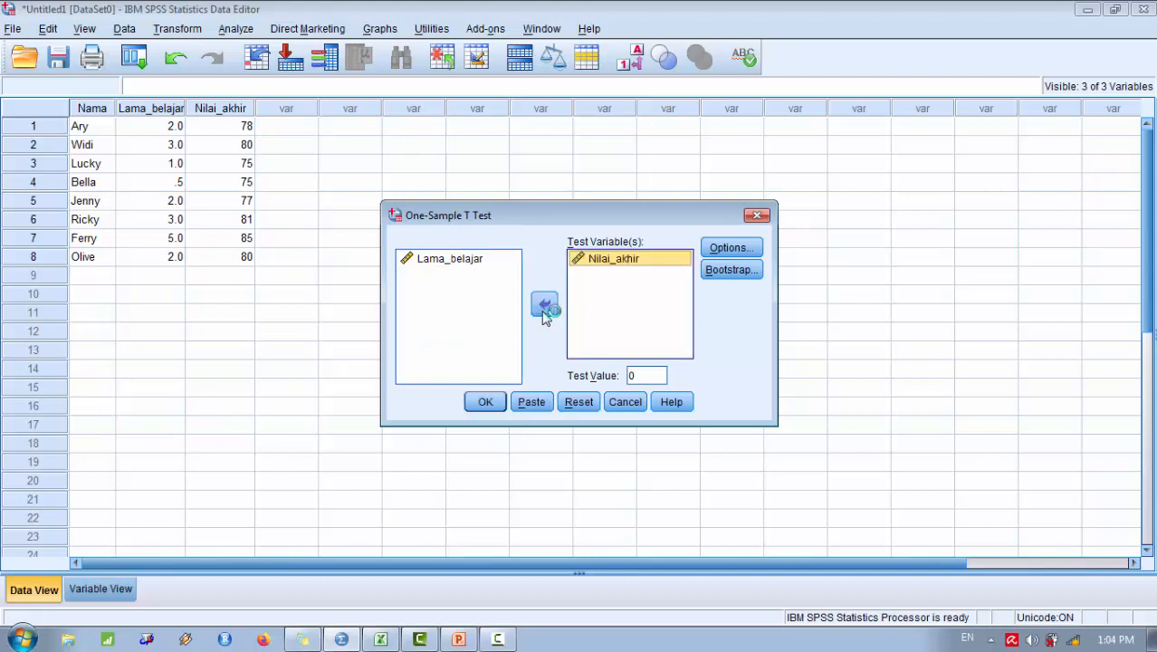
# Set the test value of the One-Sample T Test to 75
pyautogui.doubleClick(641, 375)
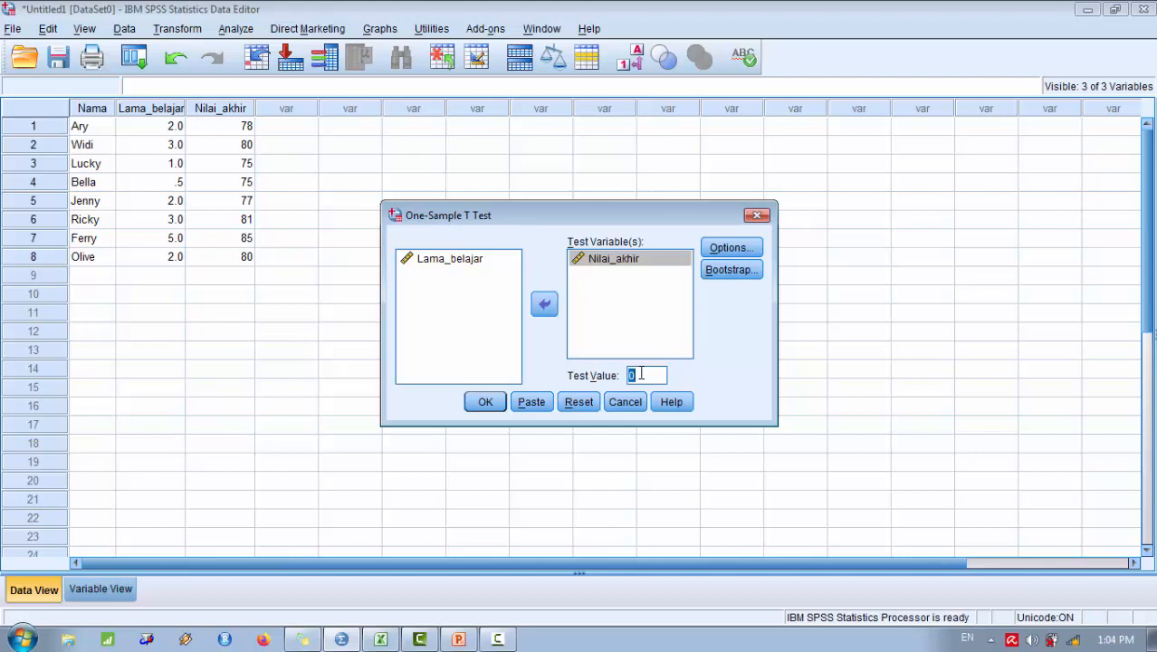
pyautogui.click(641, 375)
pyautogui.press('BackSpace')
pyautogui.write('75')
# Keep the 95% confidence interval with cases excluded analysis by analysis, and run the One-Sample T Test
pyautogui.click(751, 254)
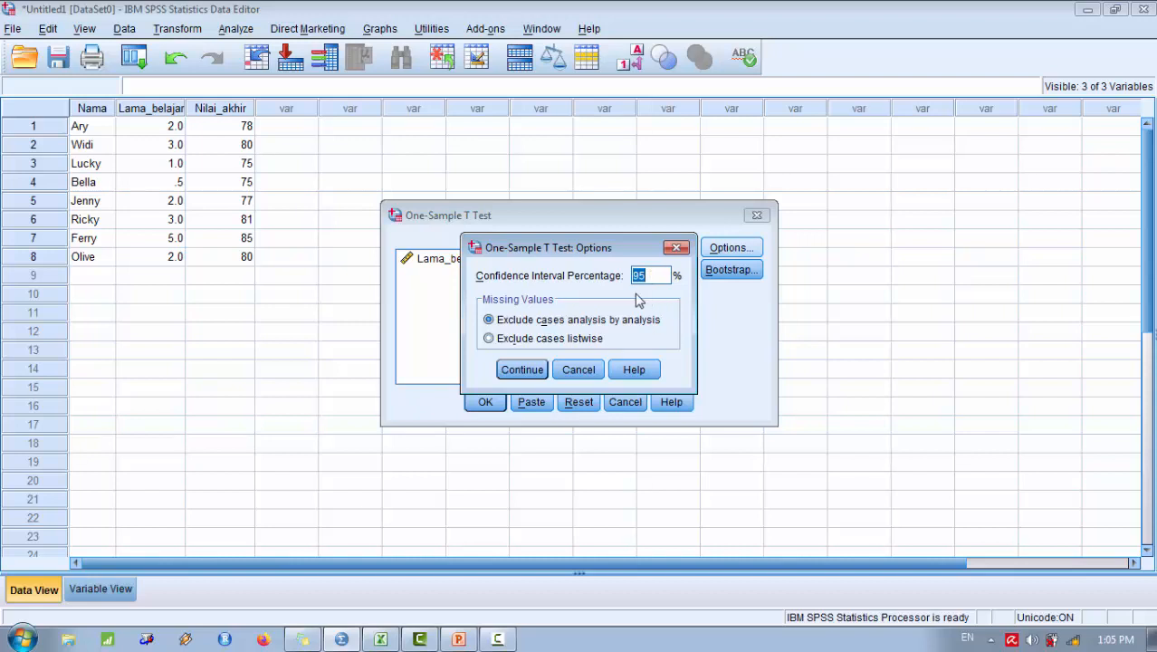
pyautogui.click(523, 371)
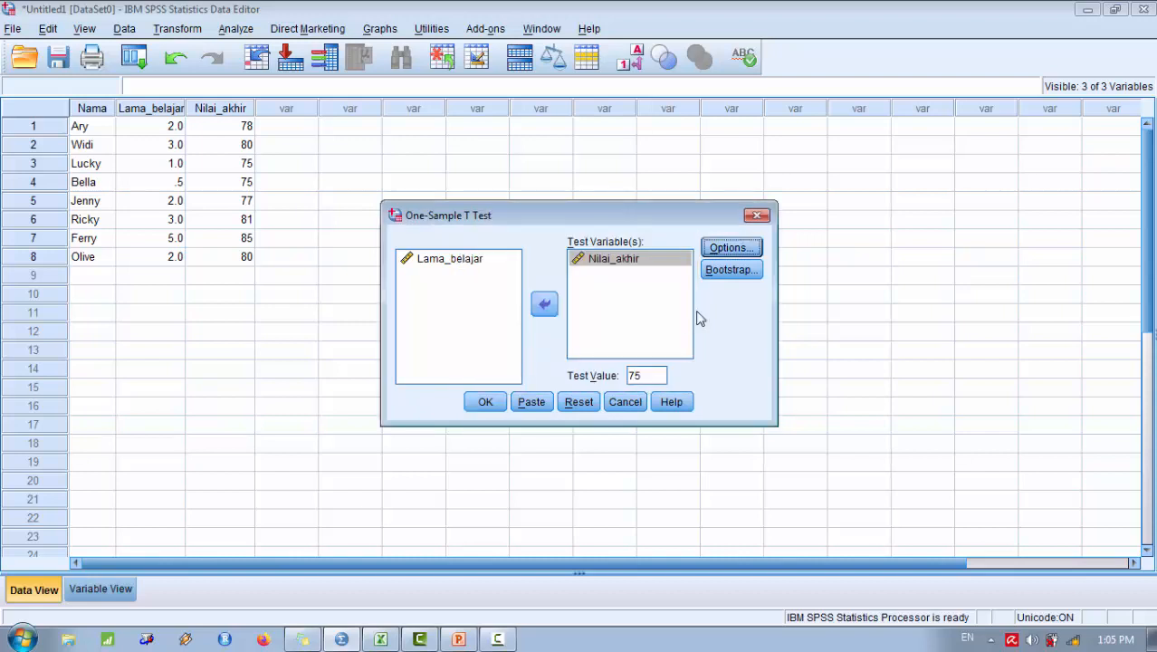
pyautogui.click(486, 402)
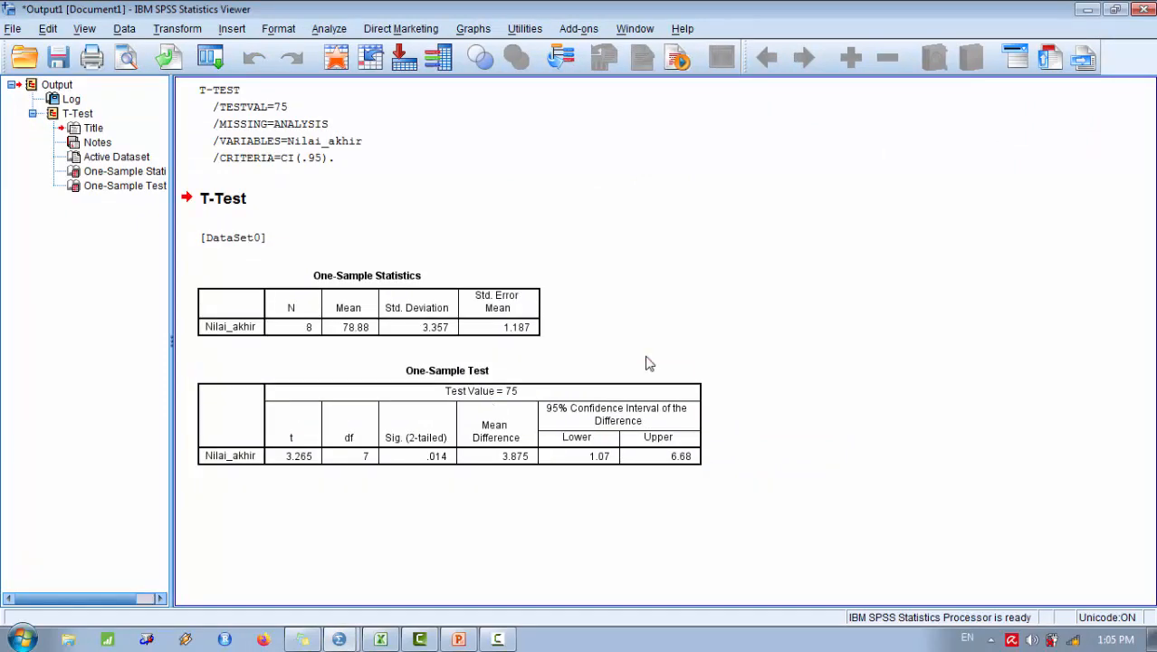
# Switch to the Uji mean presentation in PowerPoint, start its slide show and advance to the One-Sample Statistics slide
pyautogui.click(285, 287)
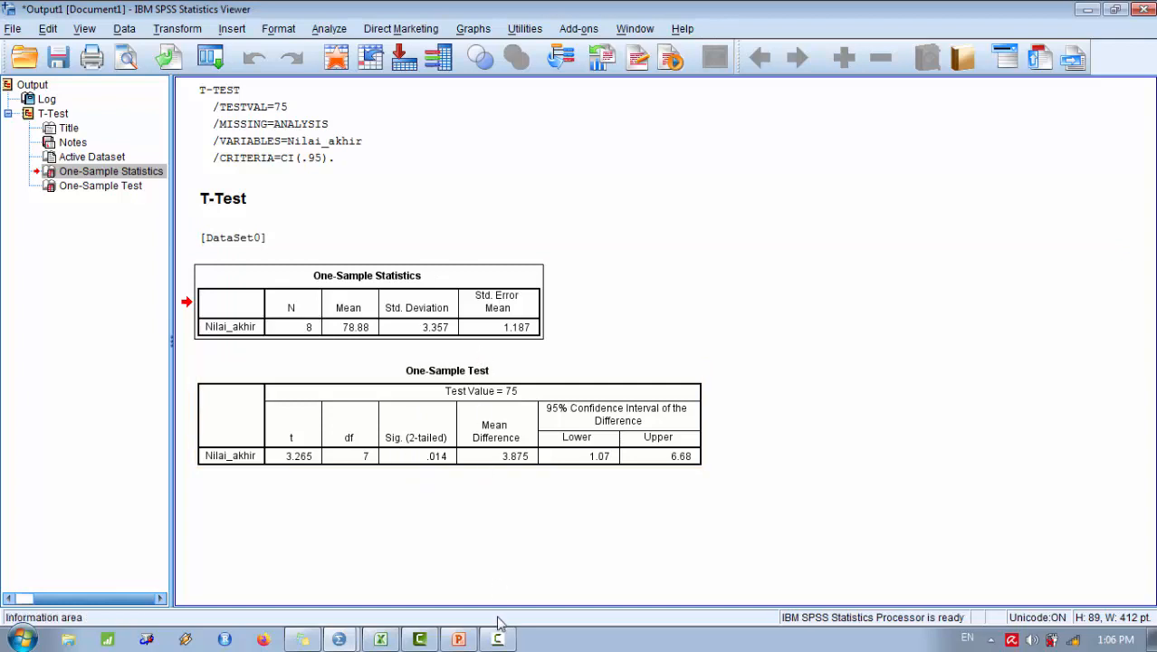
pyautogui.click(458, 639)
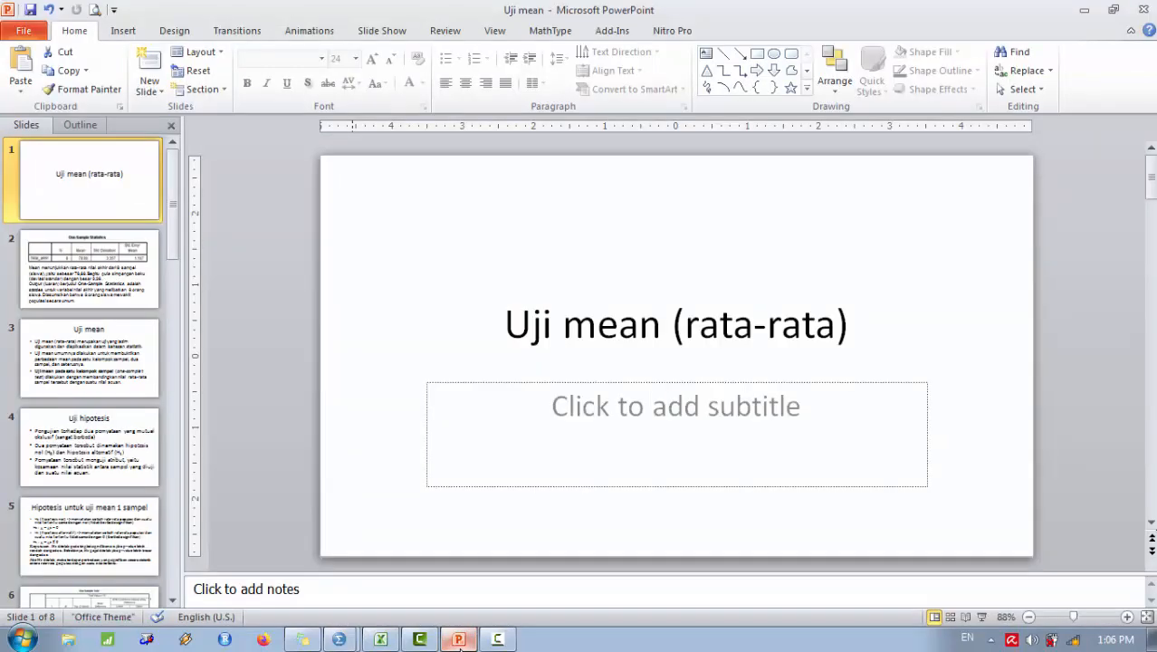
pyautogui.click(984, 619)
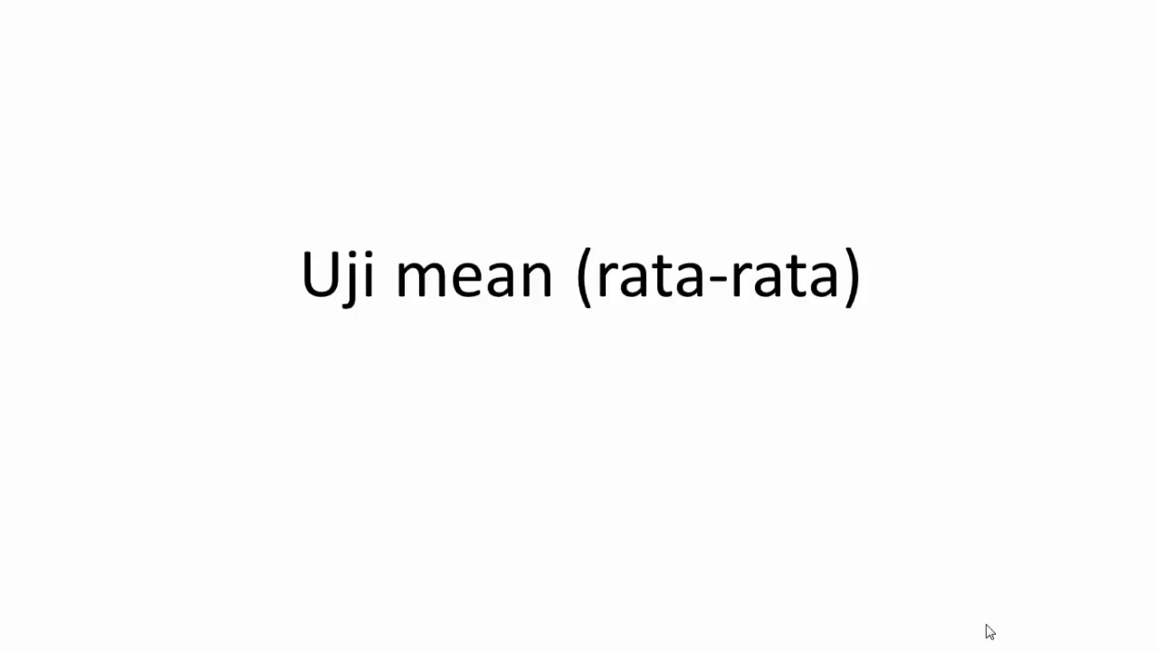
pyautogui.click(750, 374)
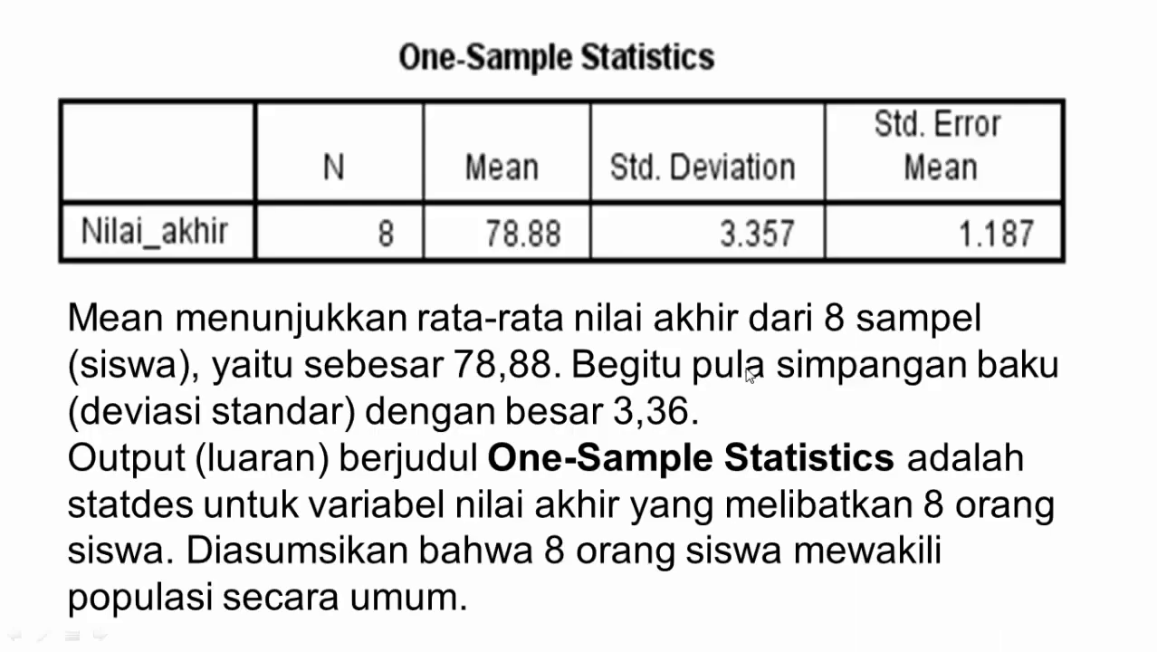